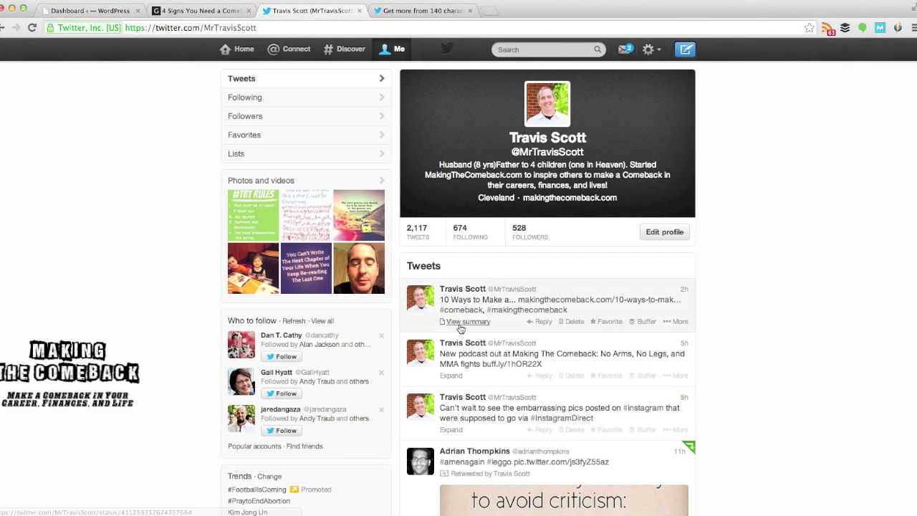
Step: Expand the summary card of the newest tweet, "10 Ways to Make a...", on the profile page
click(460, 322)
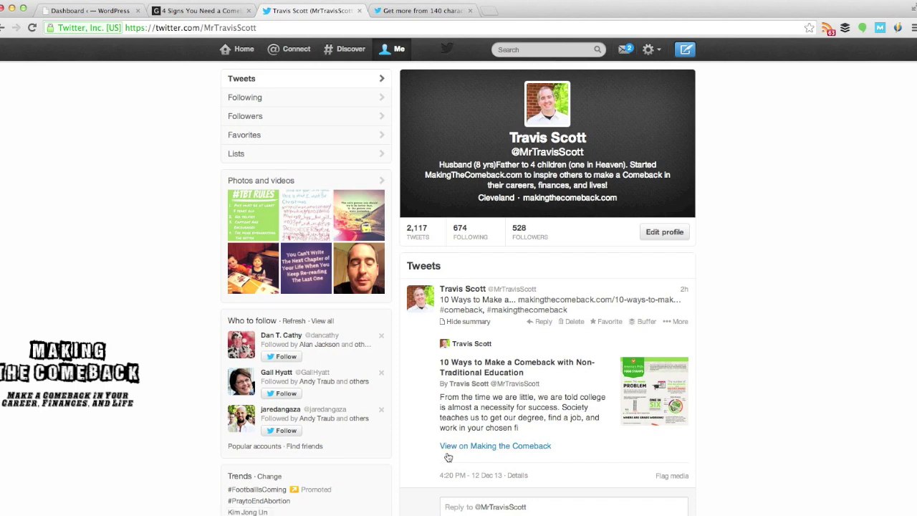
Step: Switch to the WordPress dashboard and search for new plugins with the keyword "yoast"
click(93, 12)
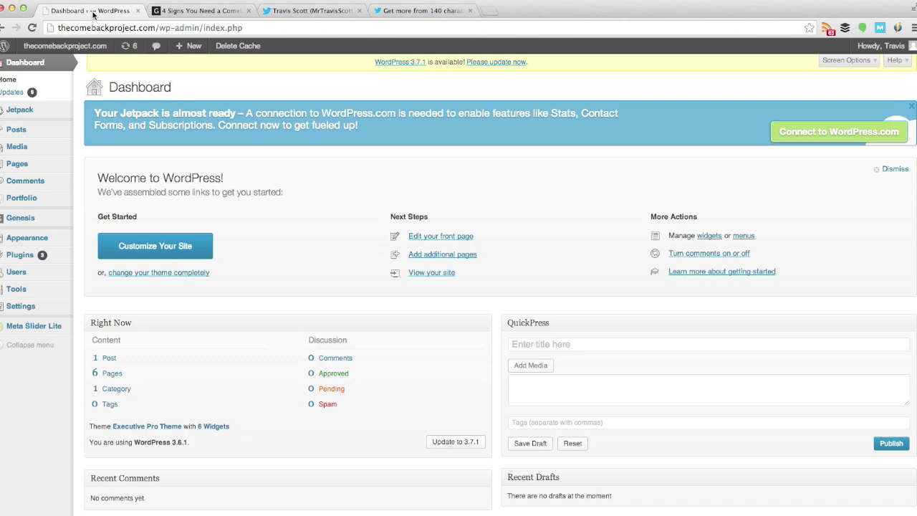
mouse_move(45, 204)
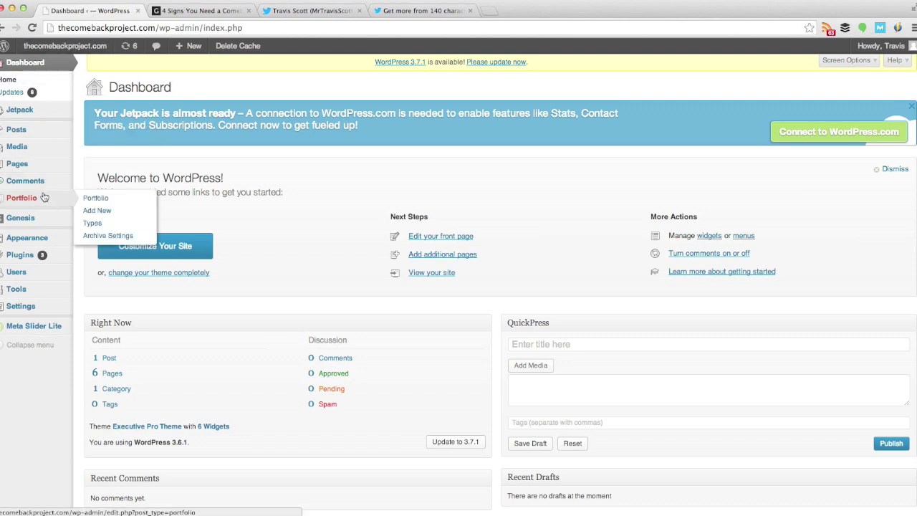
mouse_move(32, 257)
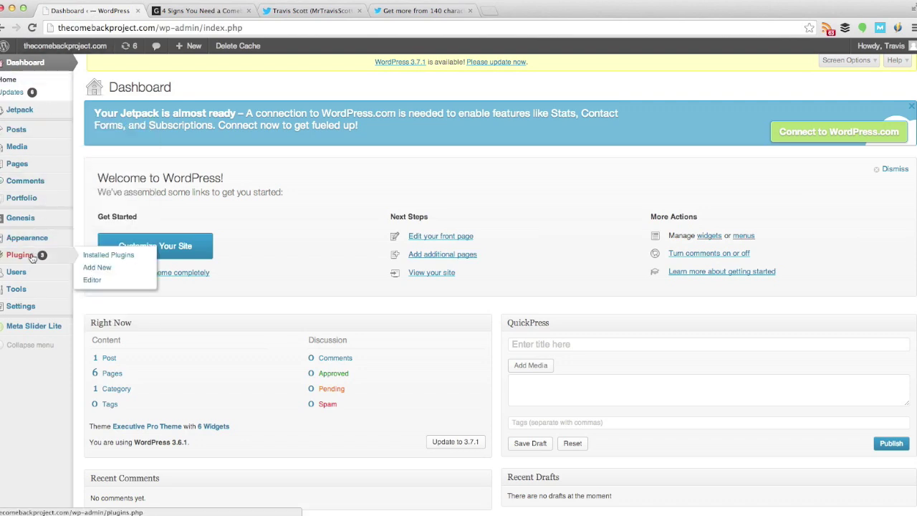
click(112, 268)
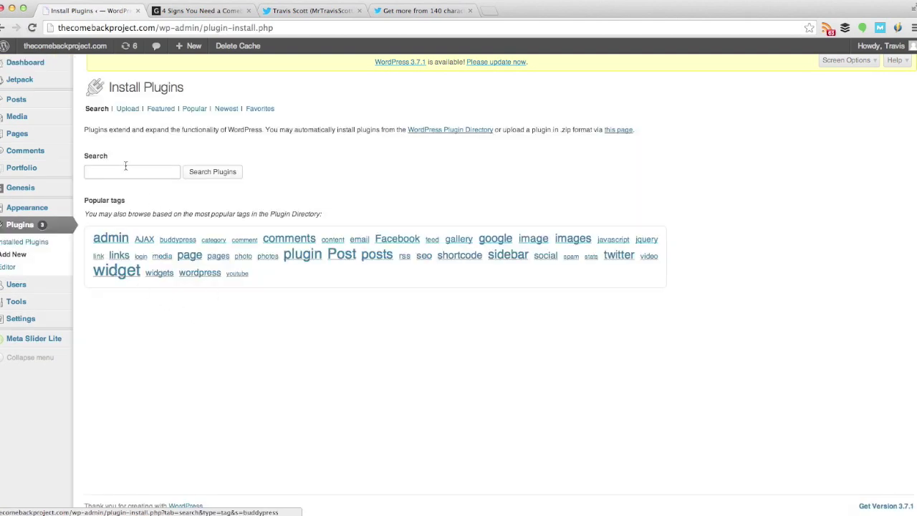
text(yoast)
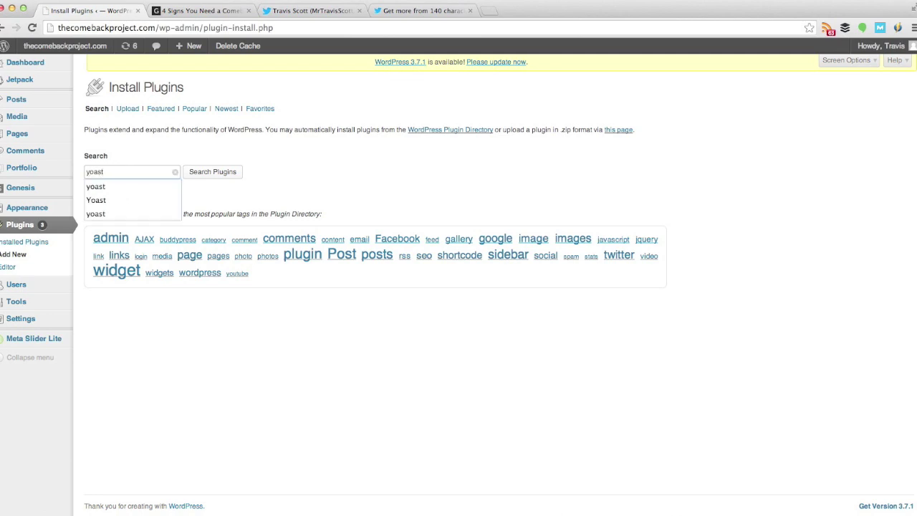
click(228, 172)
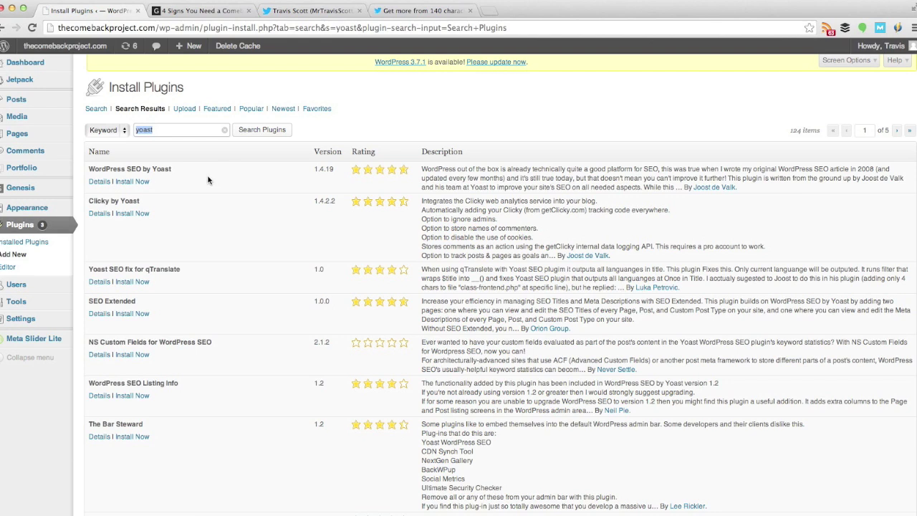
Step: Install and activate the WordPress SEO by Yoast plugin
click(123, 183)
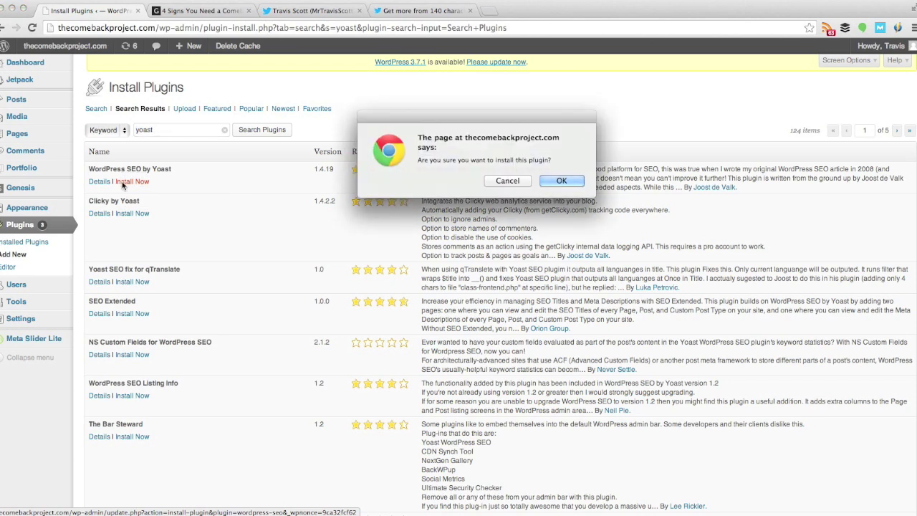
click(552, 180)
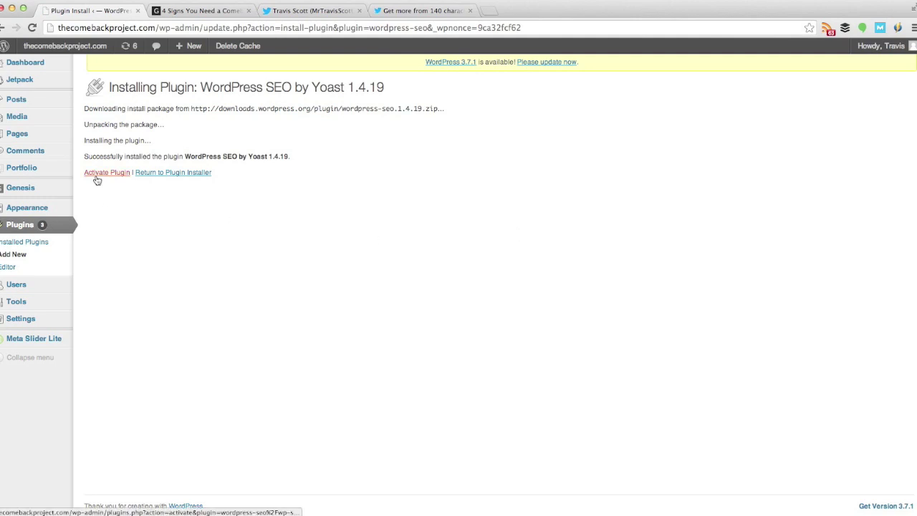
click(96, 176)
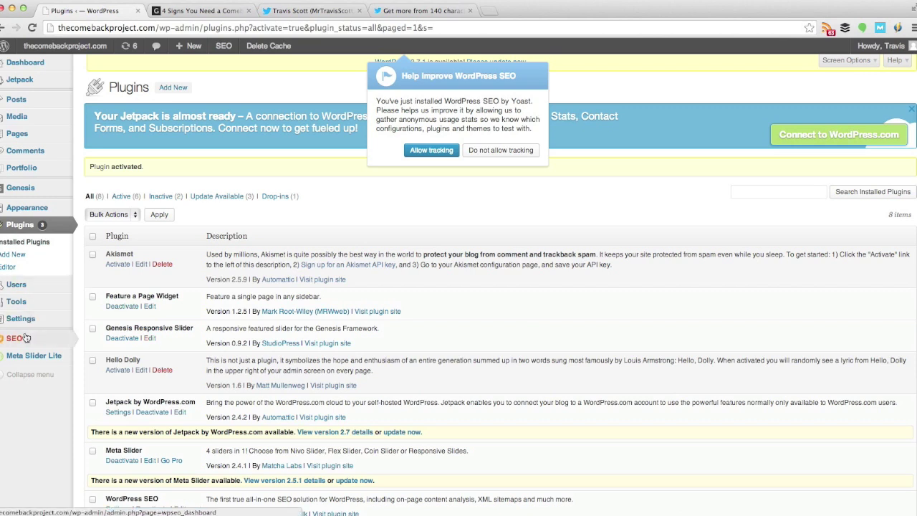
Step: Enable Twitter card meta data in the SEO plugin's social settings, enter the site's Twitter username and save the changes
mouse_move(21, 342)
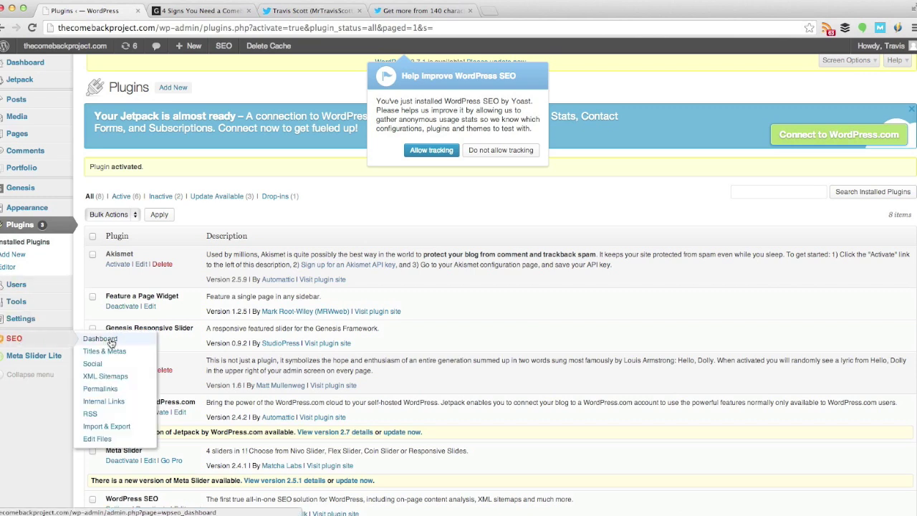
click(109, 365)
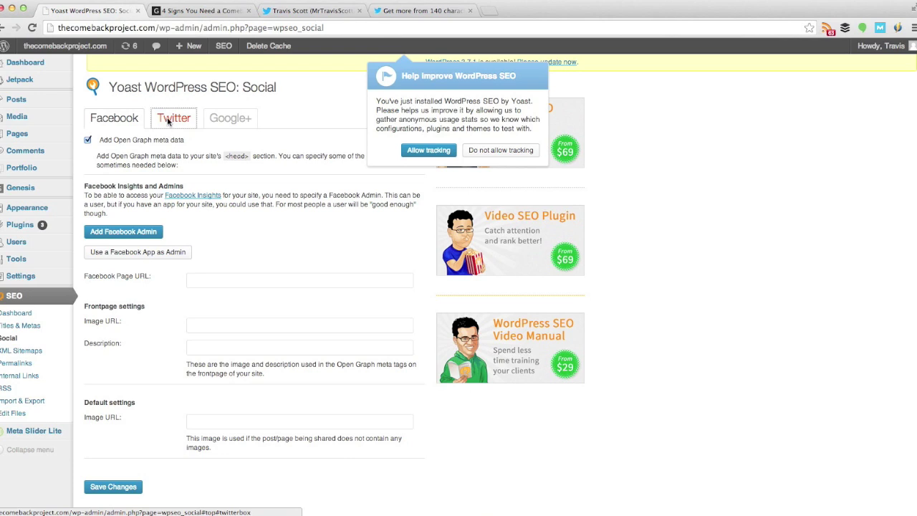
click(169, 120)
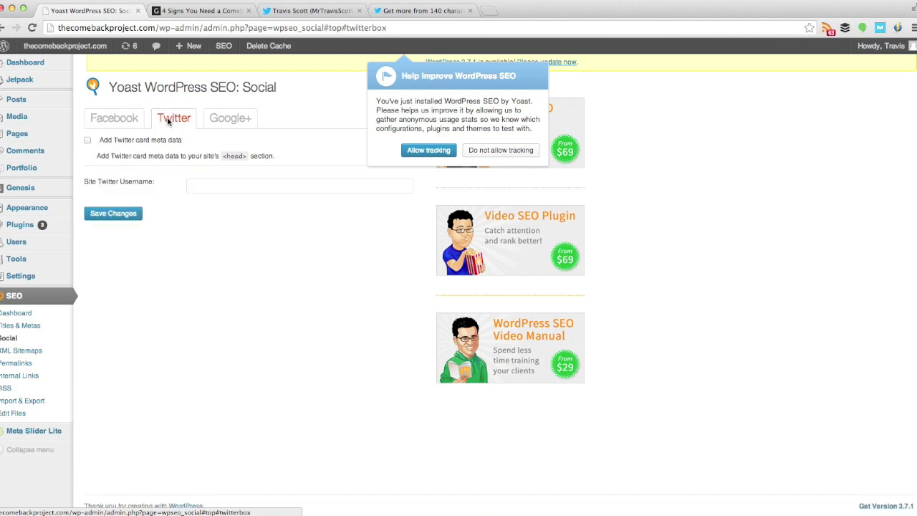
click(87, 140)
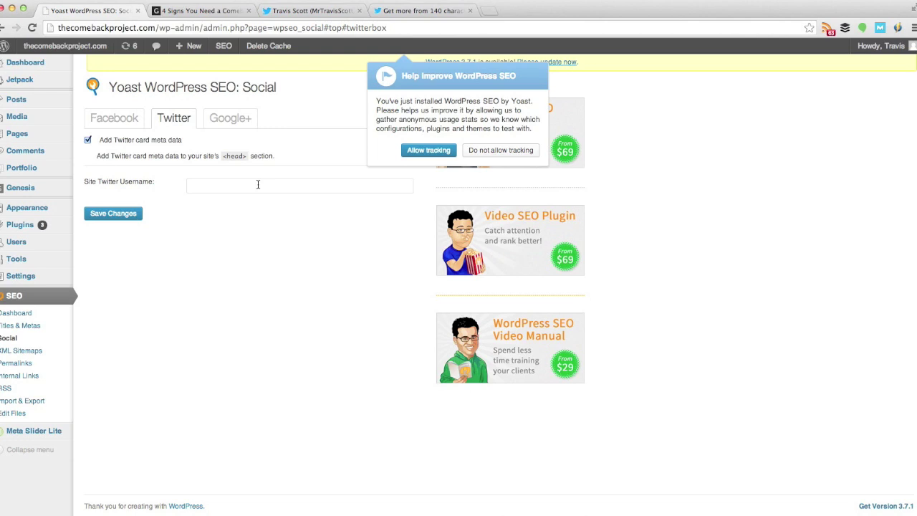
click(258, 184)
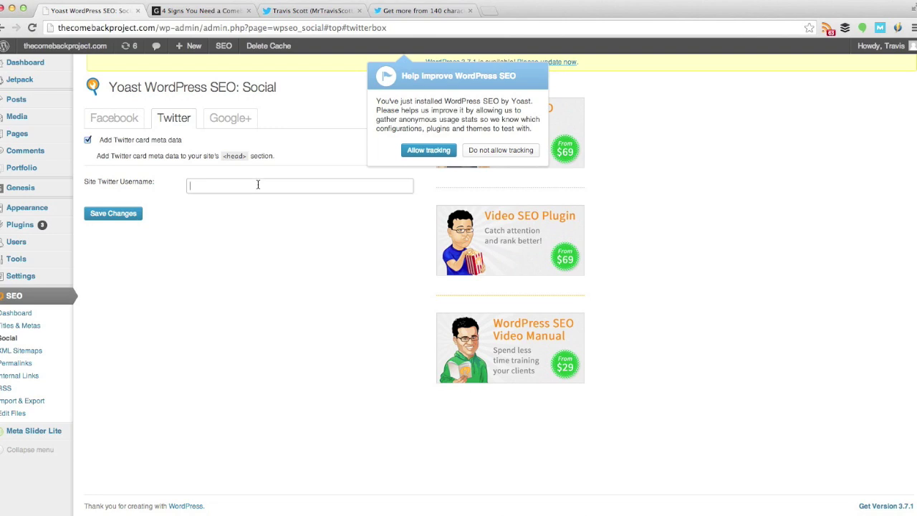
text(MrTravis)
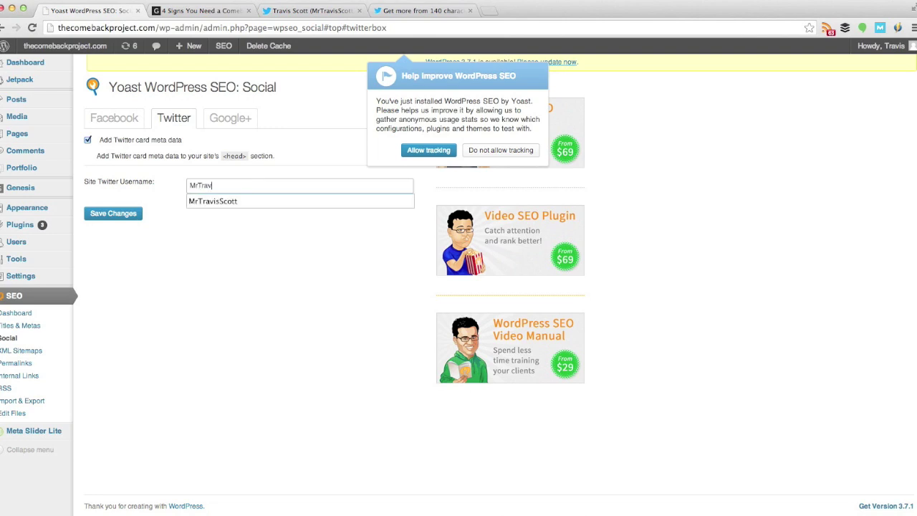
text(Scott)
click(111, 216)
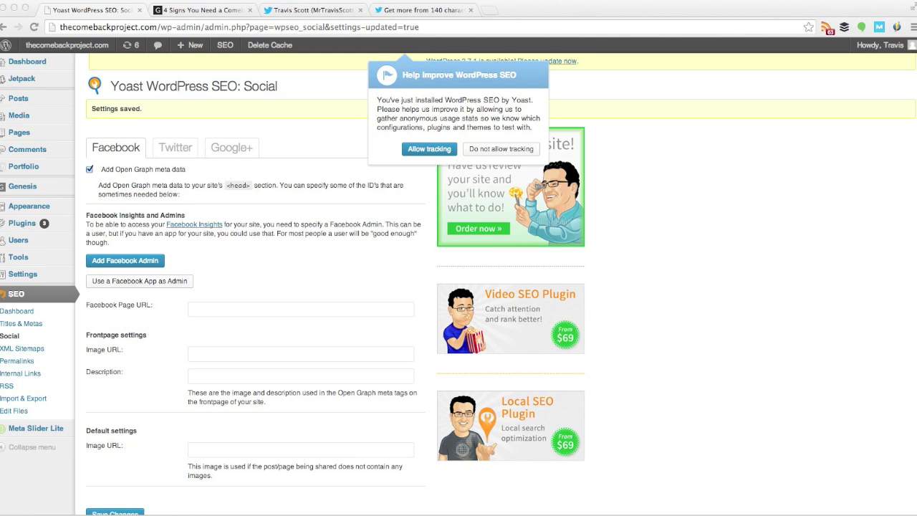
Step: Switch to the Twitter Cards developer page and open the meta tag validator
click(441, 10)
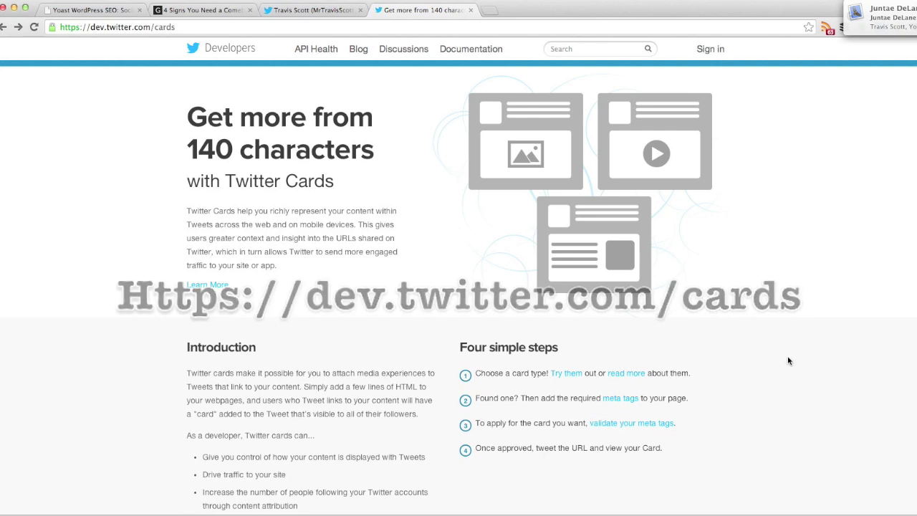
scroll(787, 361, down, 1)
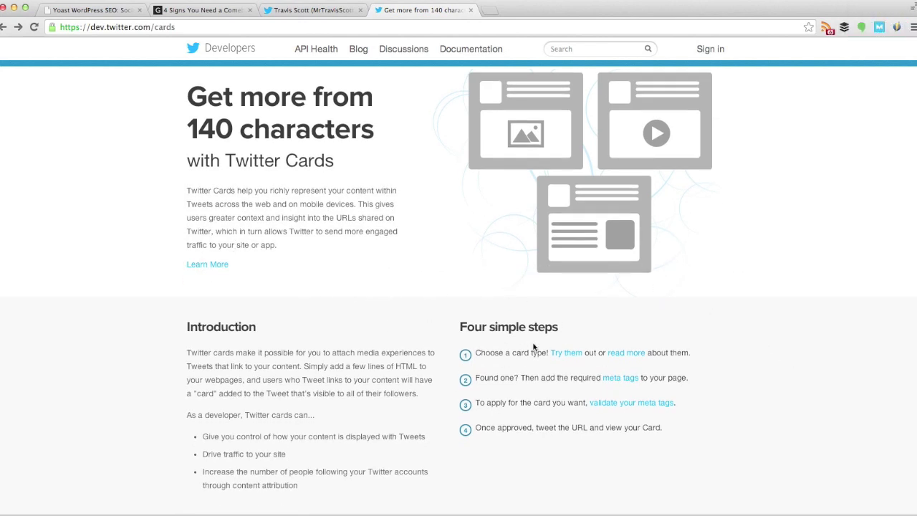
click(615, 404)
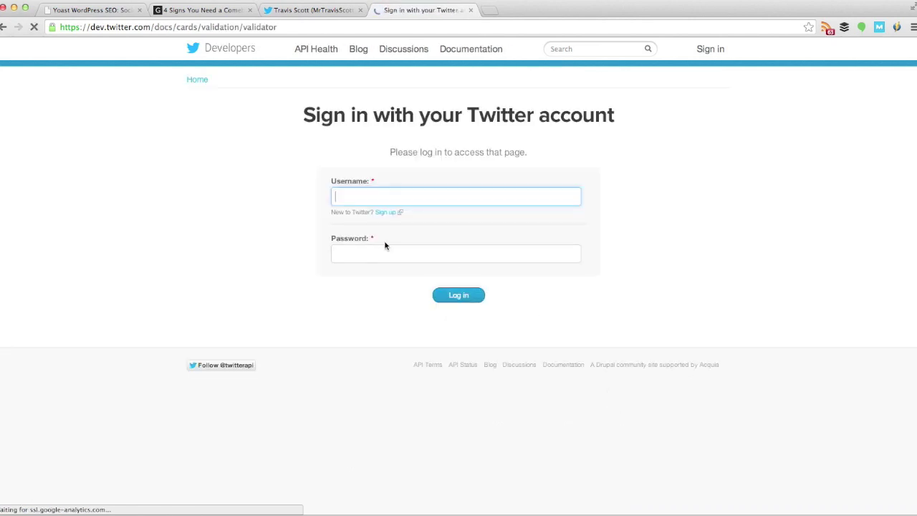
Step: Sign in to Twitter Developers with the account username and password
text(Mr)
key(Down)
key(Return)
key(Tab)
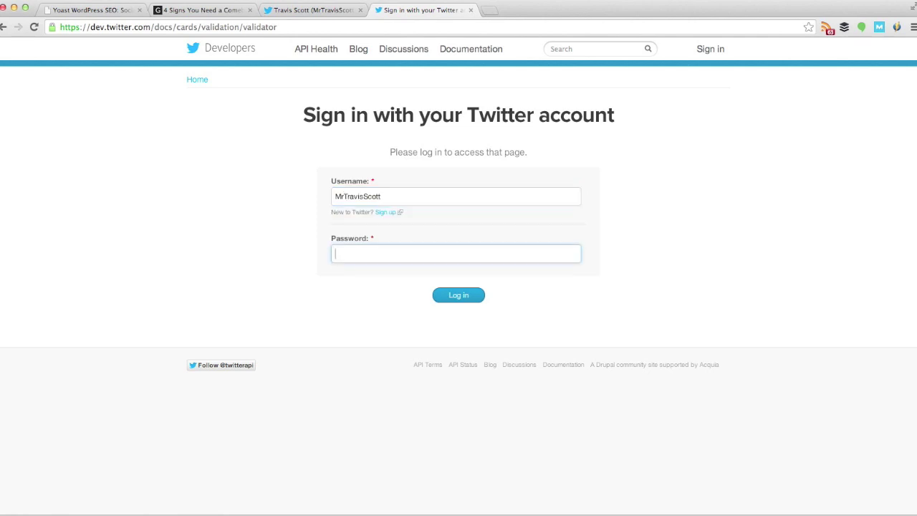
text(p•••••••)
key(BackSpace)
key(BackSpace)
key(BackSpace)
key(BackSpace)
key(BackSpace)
key(BackSpace)
key(BackSpace)
key(BackSpace)
text(••••••••••)
key(Return)
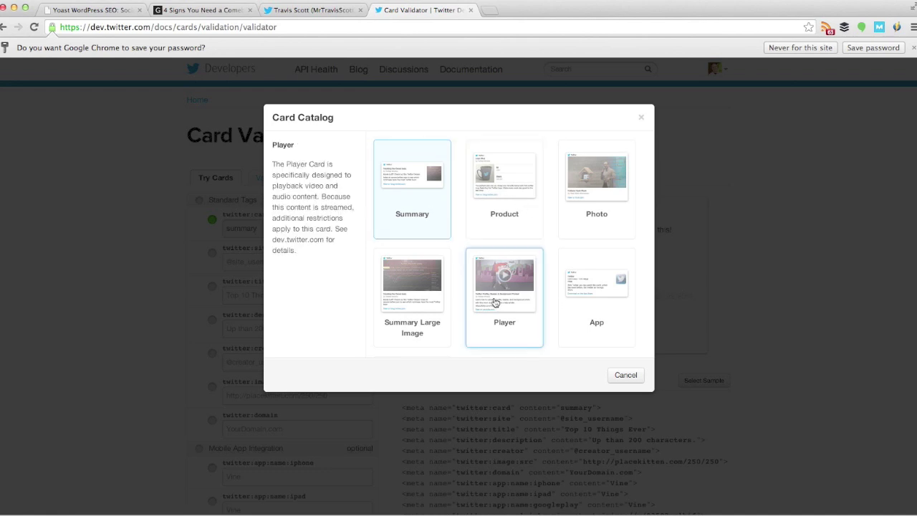
Step: Choose the Summary card from the card catalog and go to the Validate & Apply section
click(405, 199)
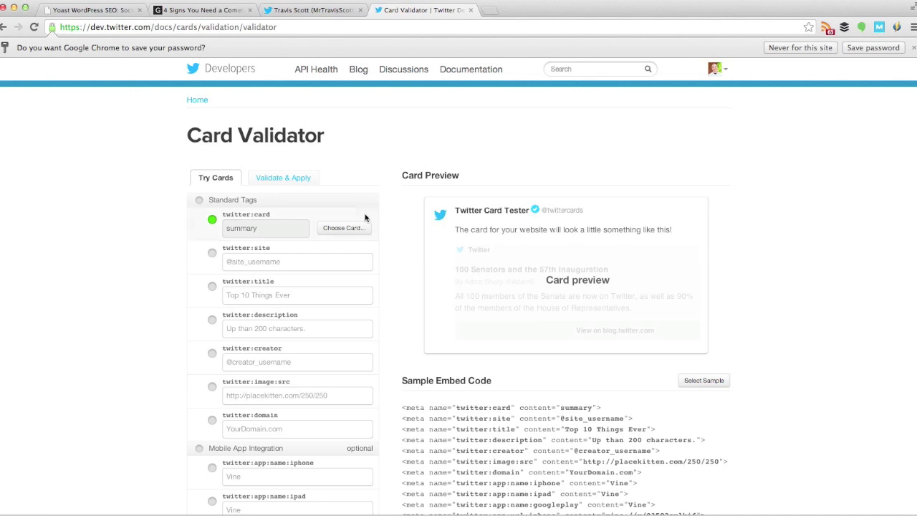
mouse_move(354, 295)
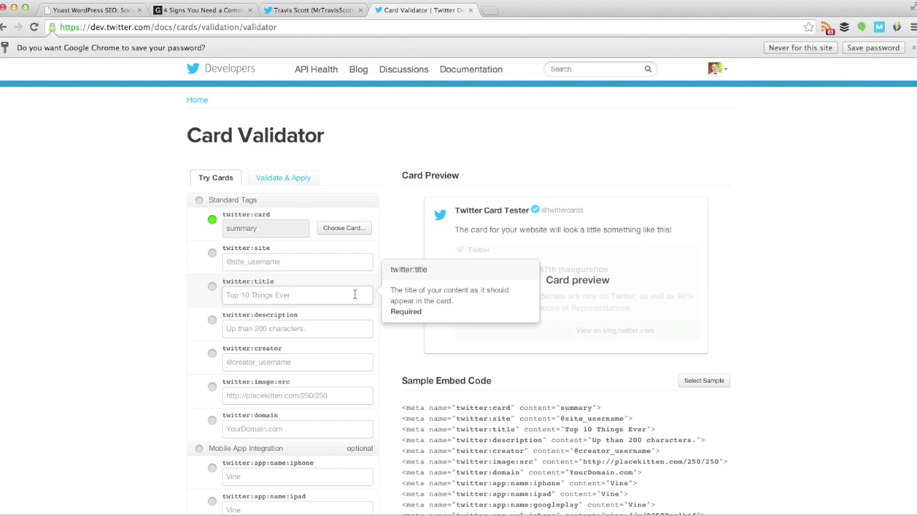
click(292, 185)
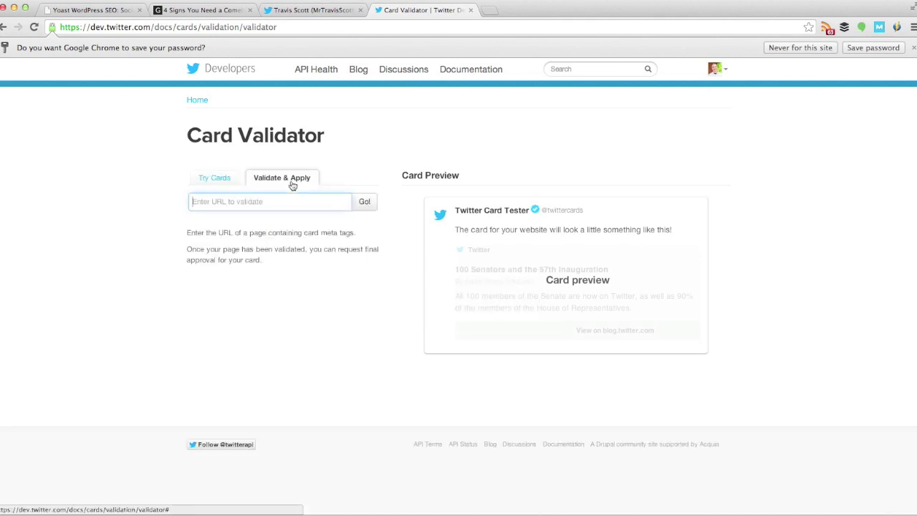
Step: Copy the address of the "4 Signs You Need a Comeback" post and validate it in the Card Validator
click(204, 12)
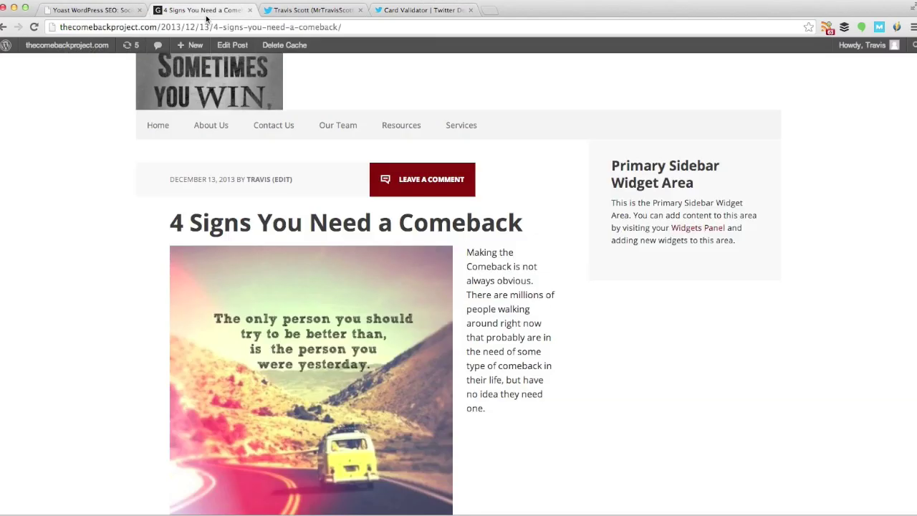
click(226, 29)
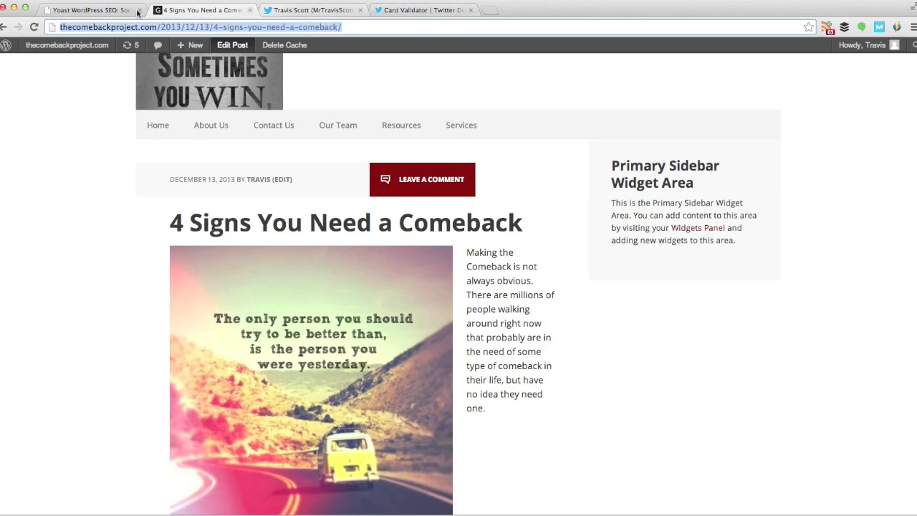
click(394, 10)
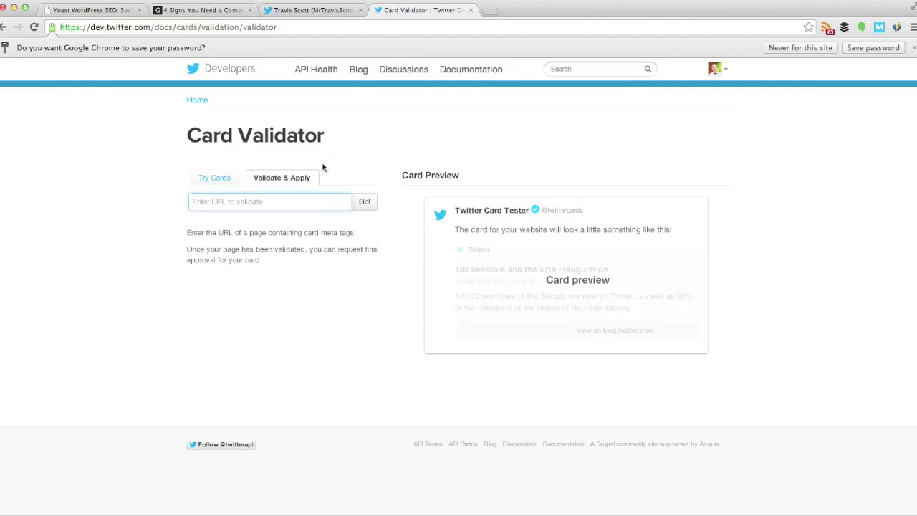
key(super+v)
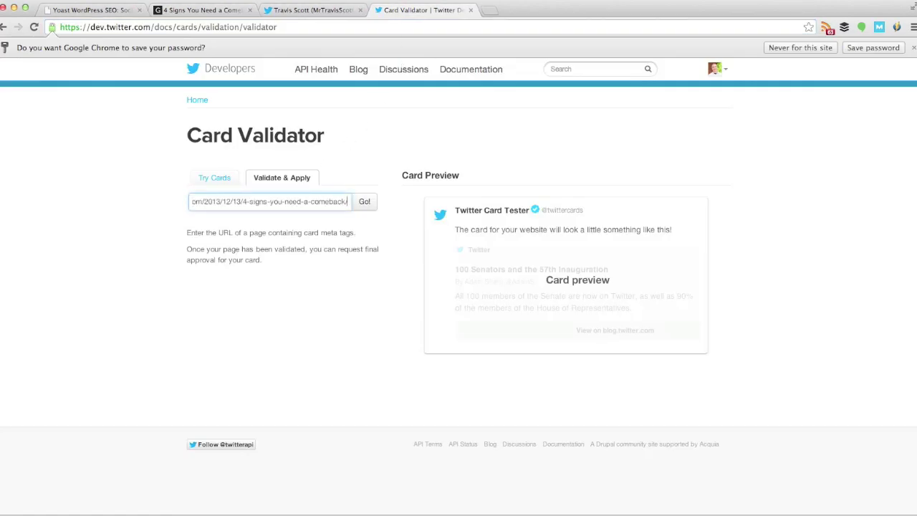
click(364, 204)
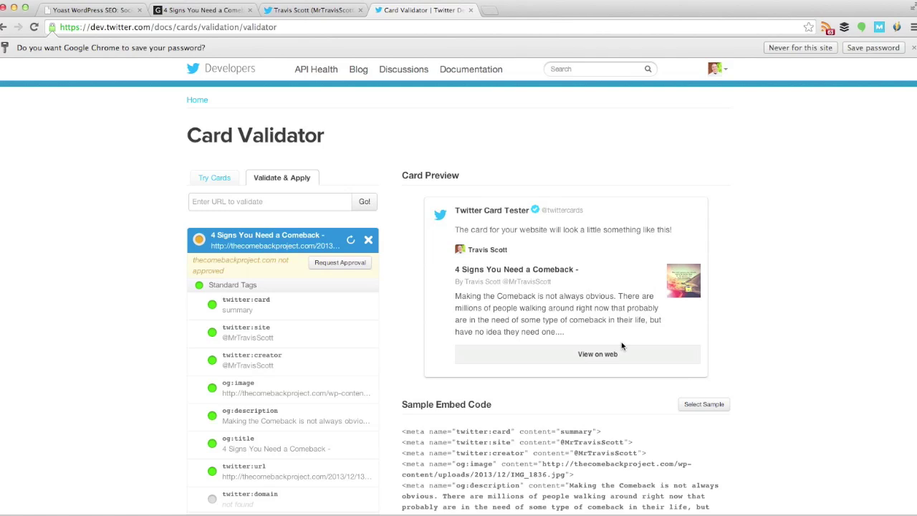
Step: Start a domain approval request for thecomebackproject.com and set the website description to "Personal Development blog"
click(338, 264)
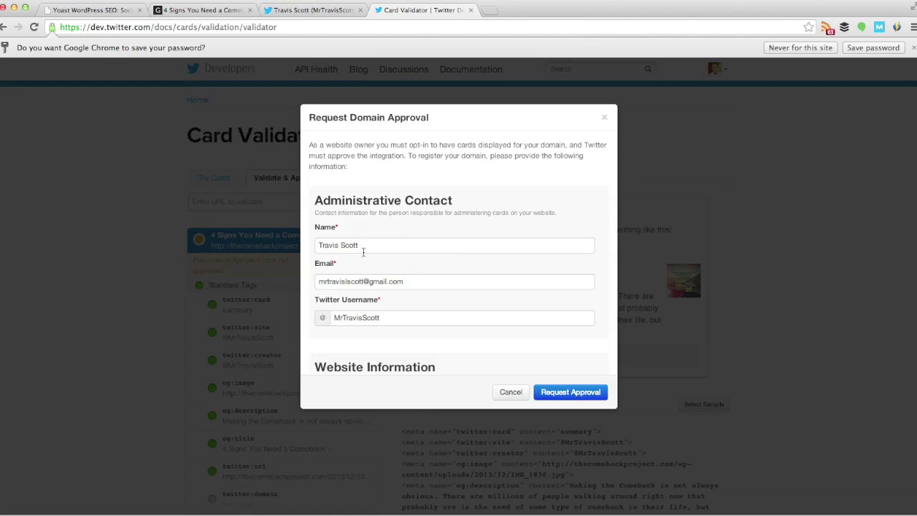
scroll(364, 253, down, 4)
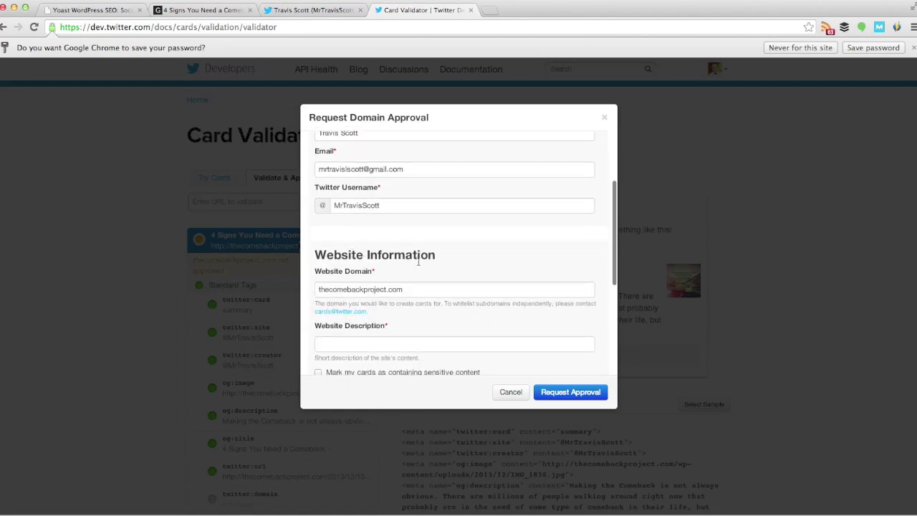
scroll(386, 290, down, 2)
scroll(386, 290, down, 1)
click(383, 278)
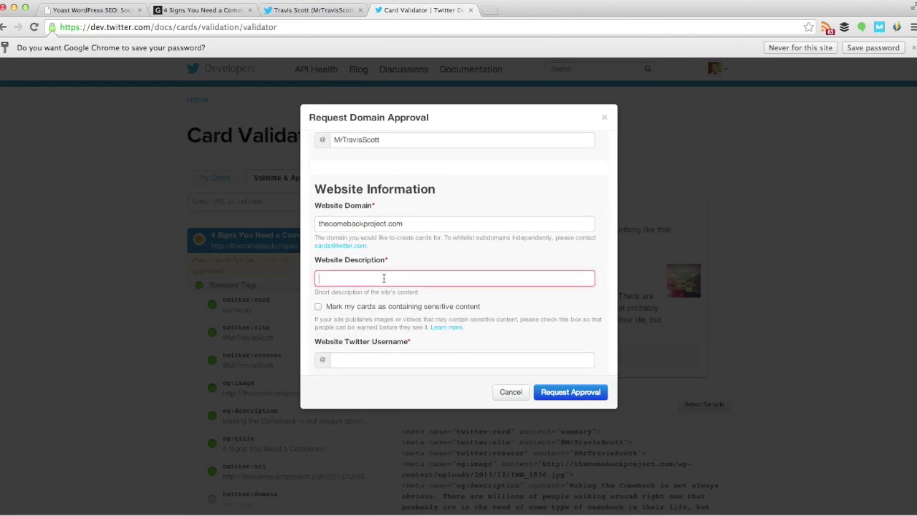
text(Personal D)
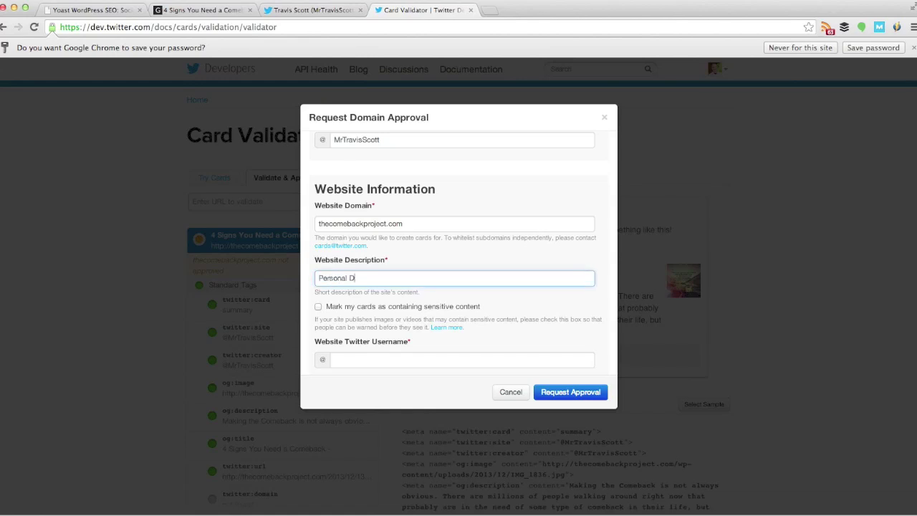
text(evelopment blog)
Step: Enter the site owner's Twitter handle as the website Twitter username in the domain approval request
scroll(391, 277, down, 2)
click(394, 309)
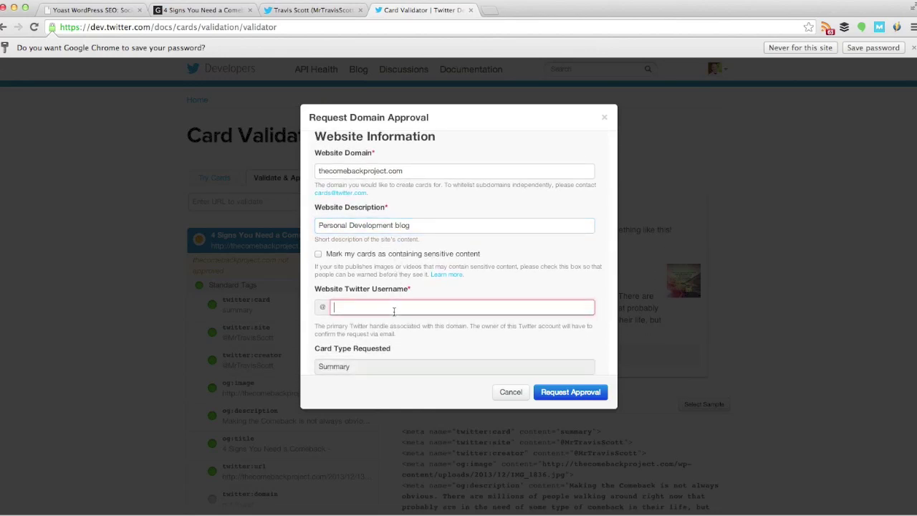
text(MrTravs)
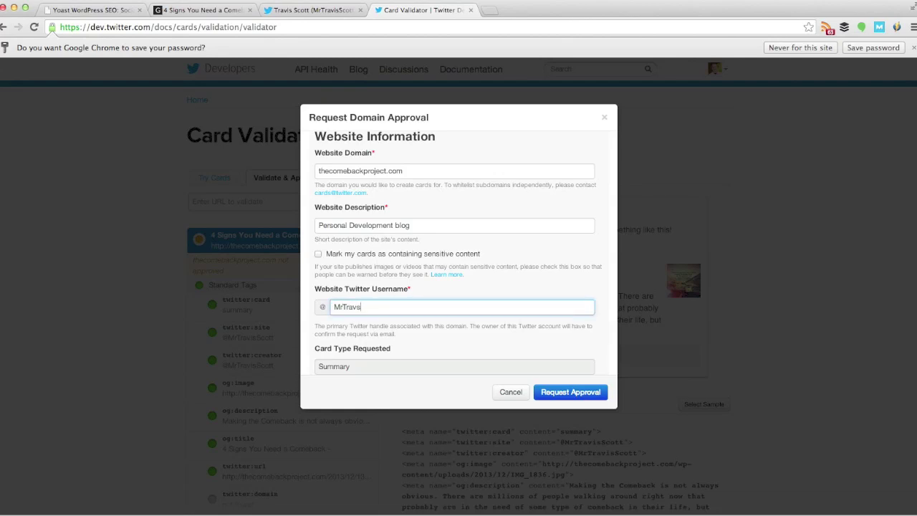
key(BackSpace)
text(isScott)
Step: Review the rest of the approval form, submit the domain approval request and dismiss the confirmation
scroll(428, 306, down, 3)
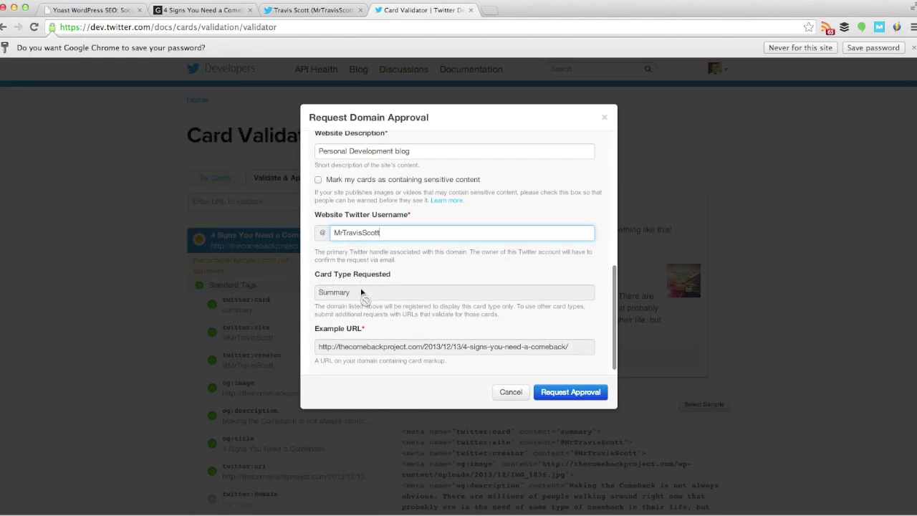
scroll(419, 324, down, 1)
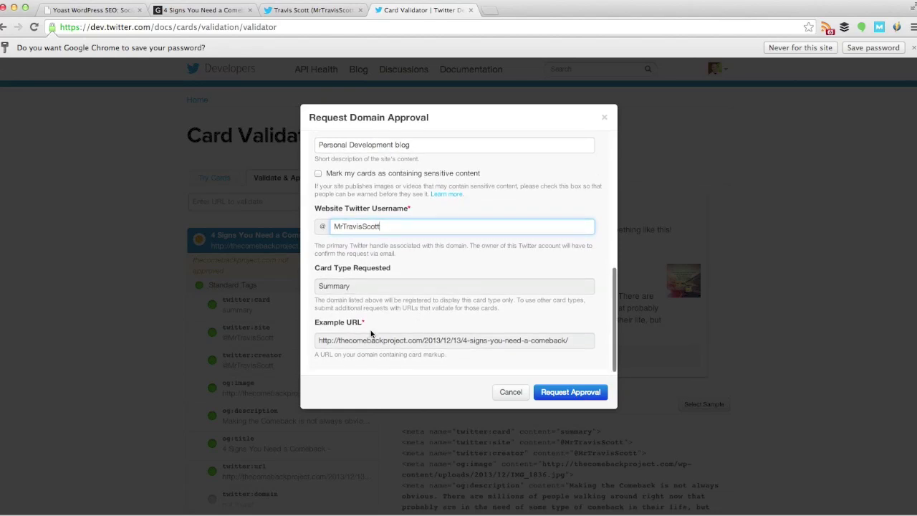
scroll(465, 354, down, 1)
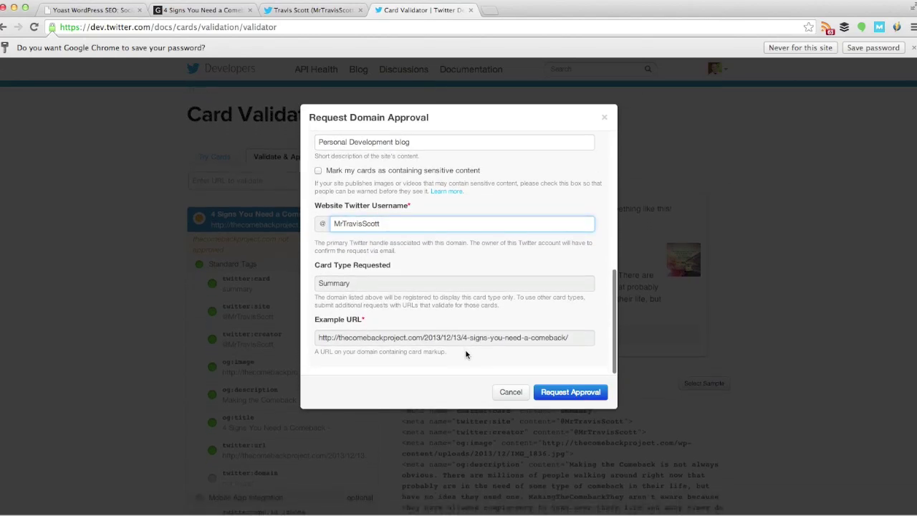
click(570, 393)
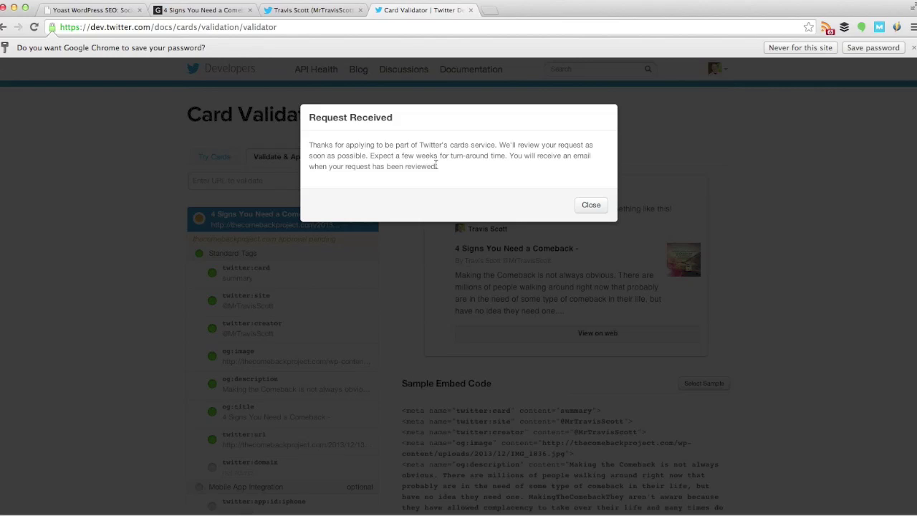
click(590, 206)
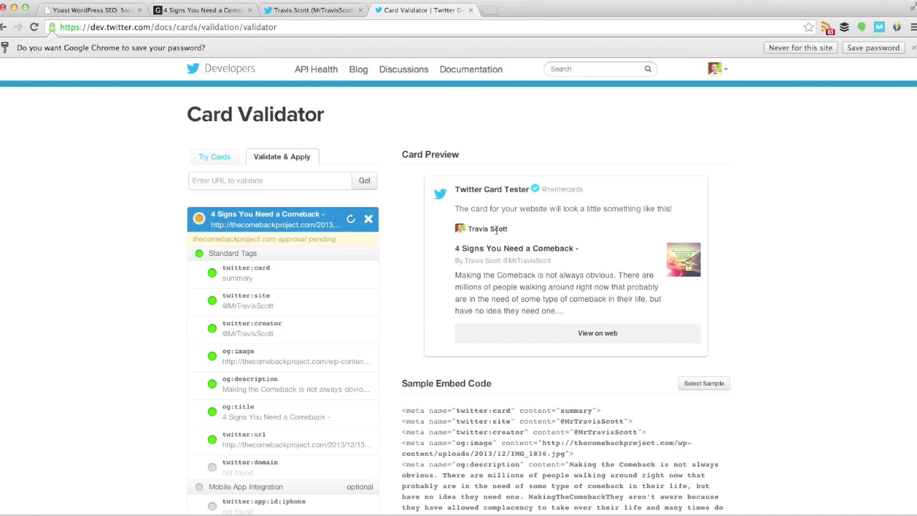
Step: Open makingthecomeback.com in a new tab and go to its "No Arms, No Legs…and Mixed Martial Arts" podcast post
click(278, 11)
click(489, 12)
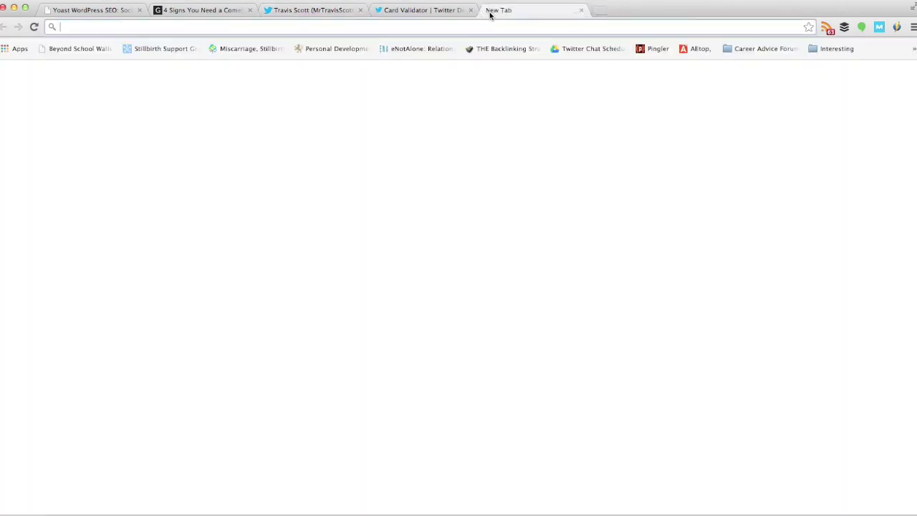
text(www.ma)
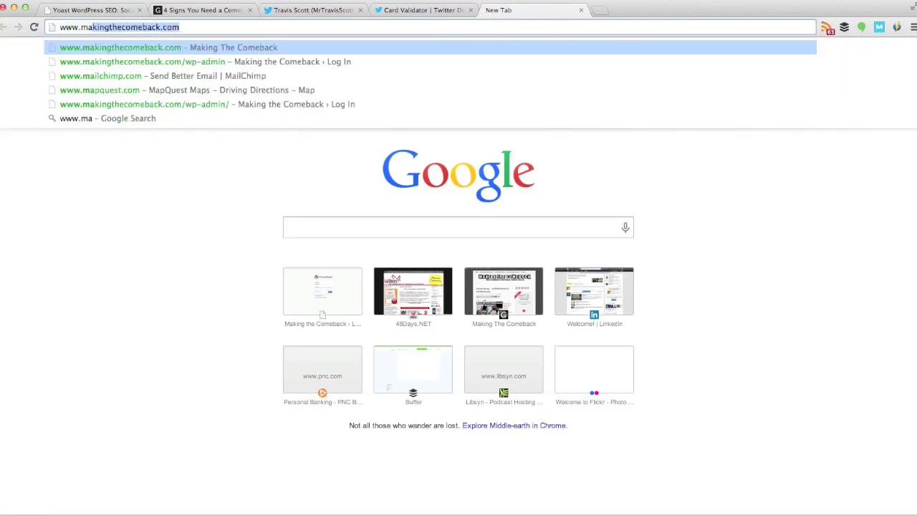
key(Return)
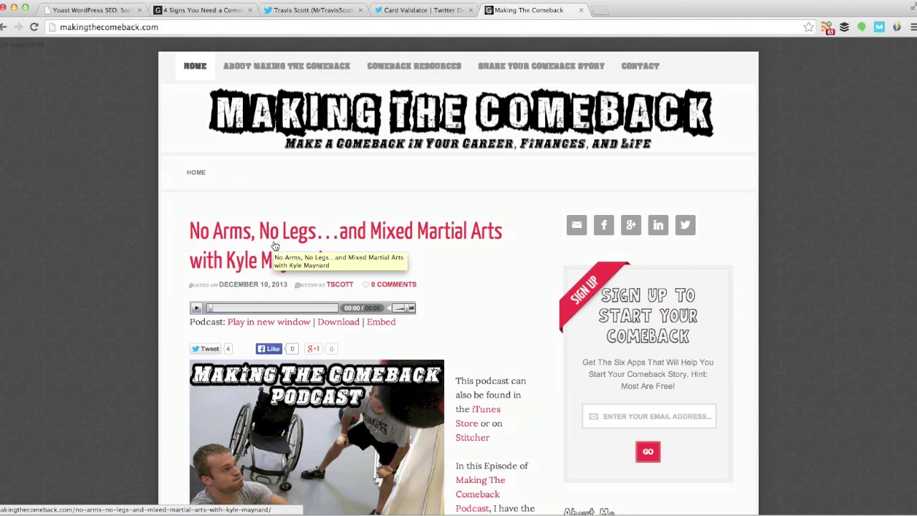
click(275, 246)
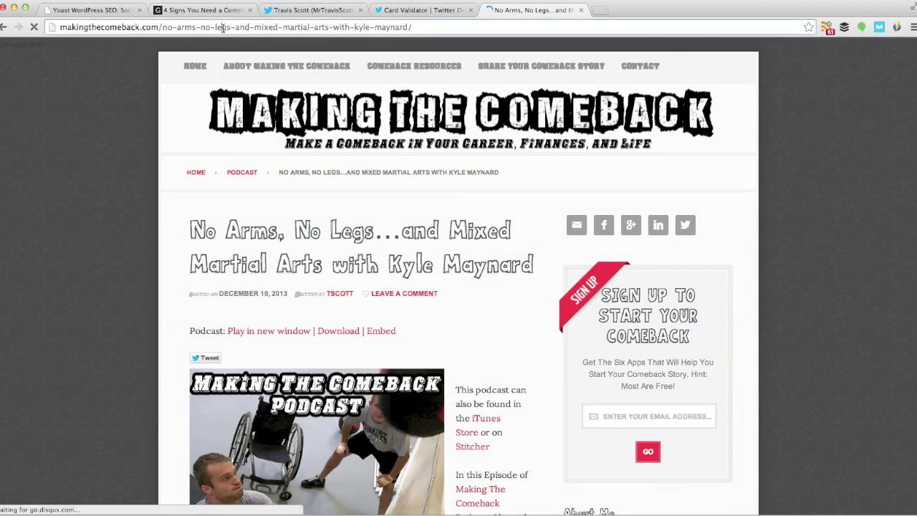
Step: Copy the web address of the open podcast post
click(224, 26)
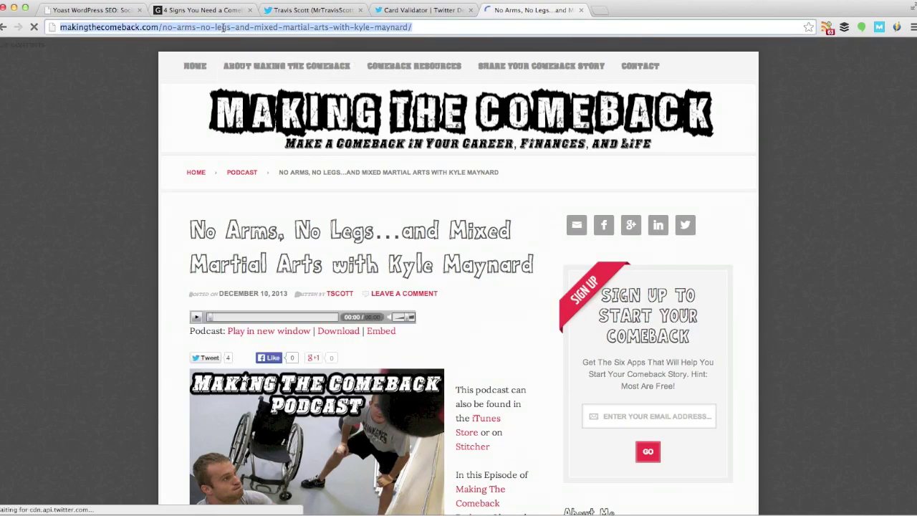
key(BackSpace)
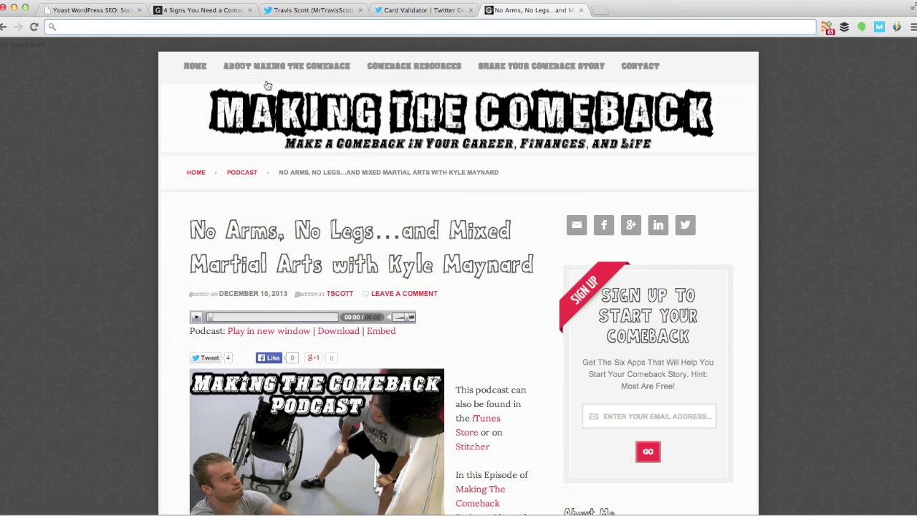
click(34, 28)
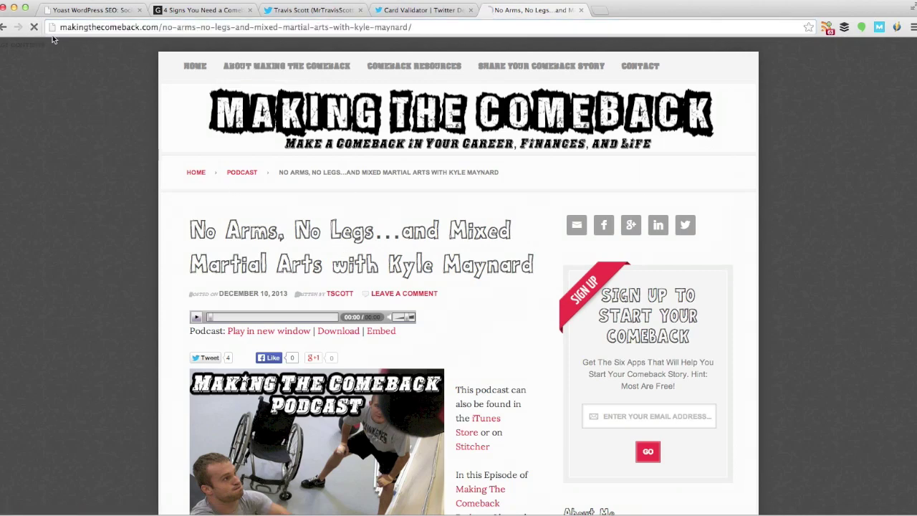
click(249, 27)
key(super+c)
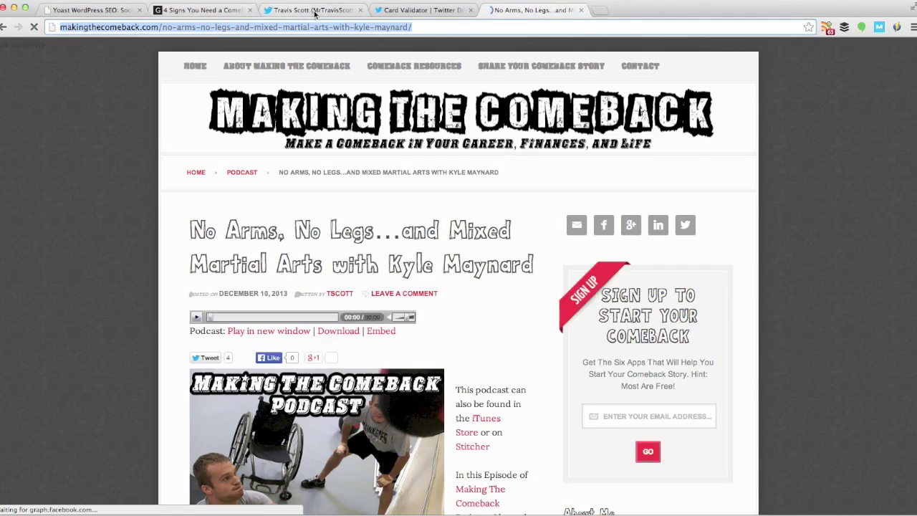
Step: On Twitter, post "Please check out my latest podcast with Kyle Maynard ...no legs, no arms, but fights in MMA matches" followed by the copied post link
click(308, 10)
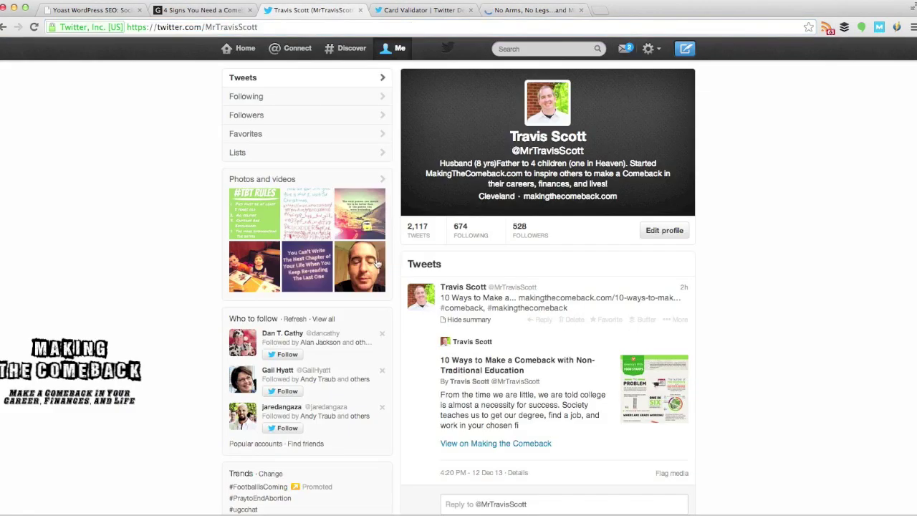
click(686, 50)
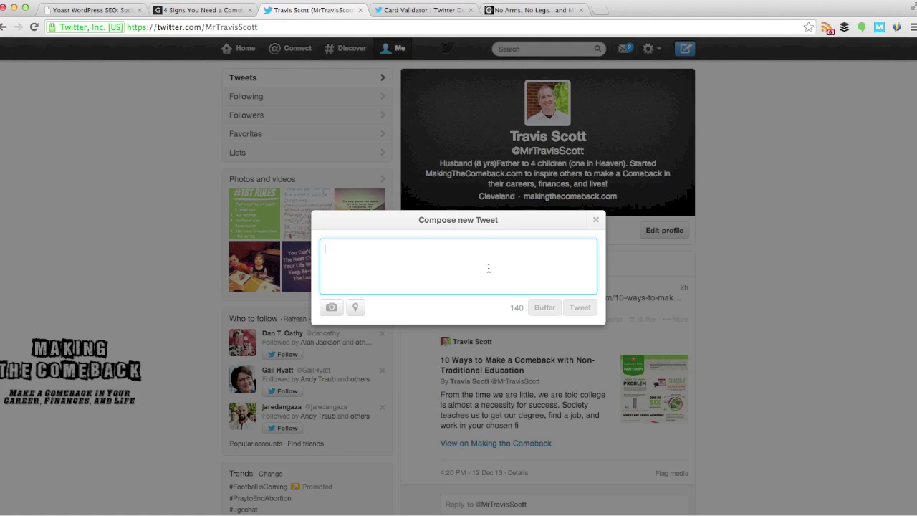
text(Please chekc)
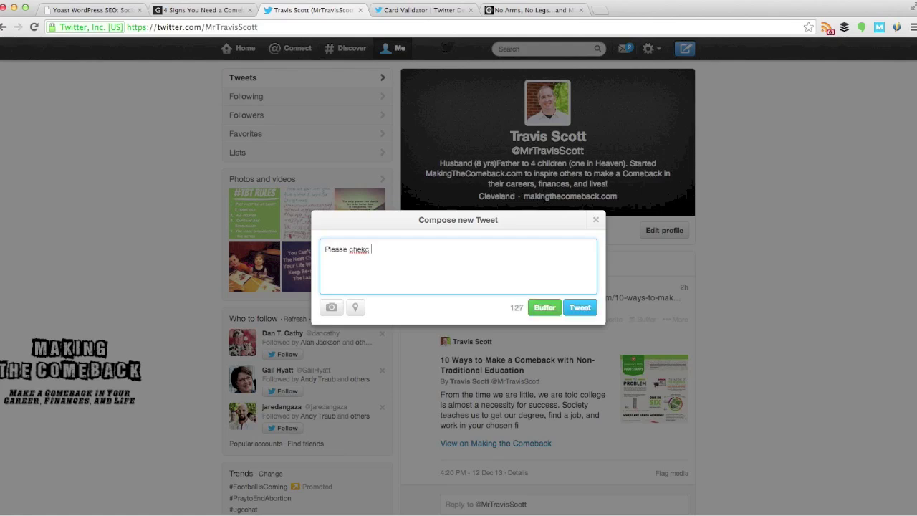
key(BackSpace)
text(ck out my latest podcast with Kyle Maynard ...)
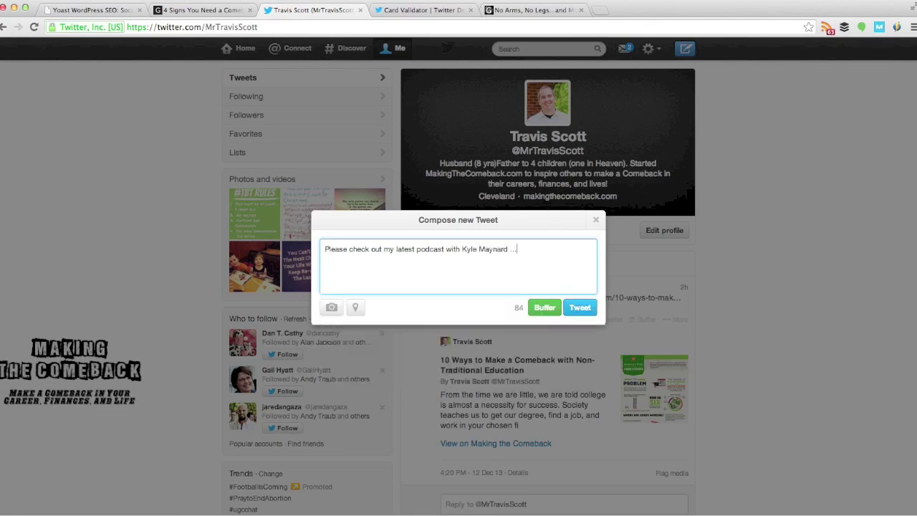
text(no legs, no arms, but fights in M)
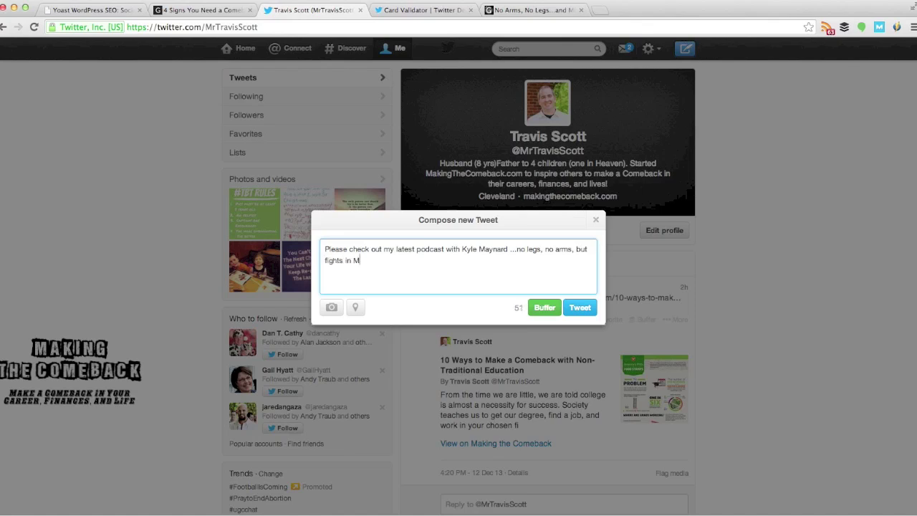
text(MA matchest)
key(super+v)
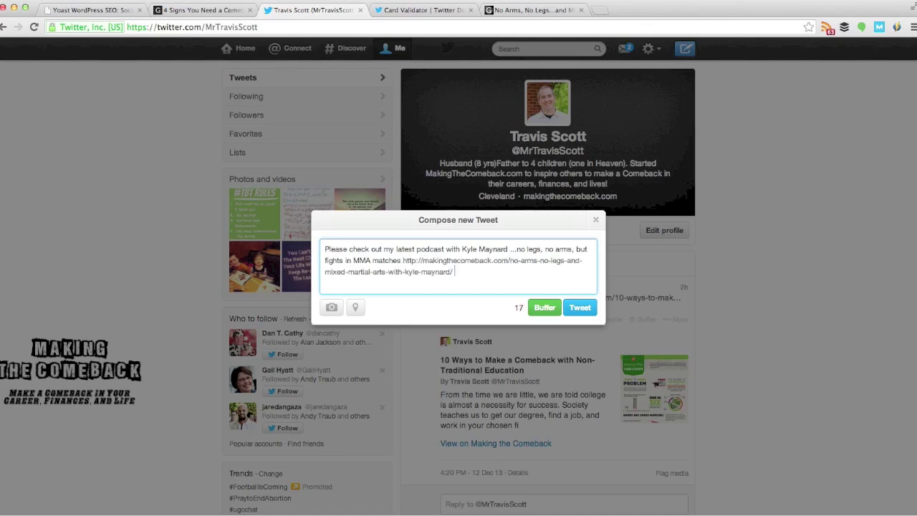
click(582, 308)
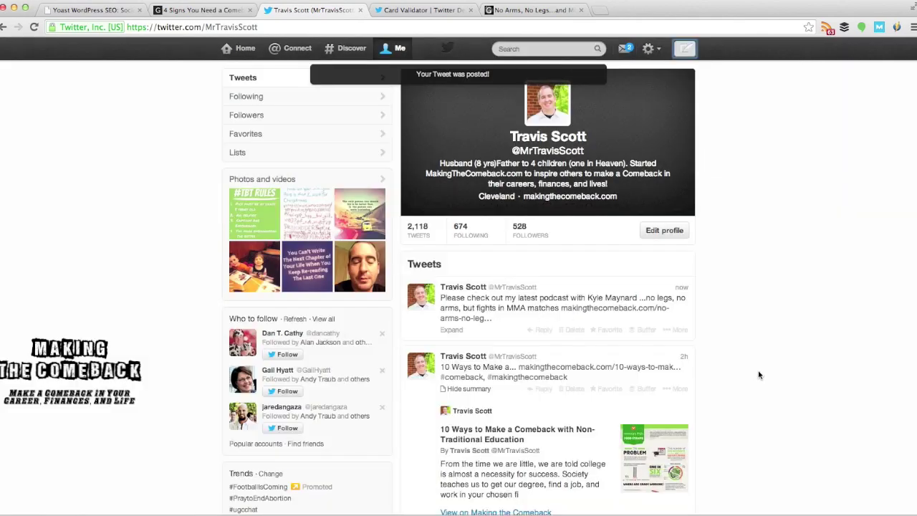
Step: Reload the Twitter profile, expand the new tweet's summary card, and check its link to the blog post
click(34, 26)
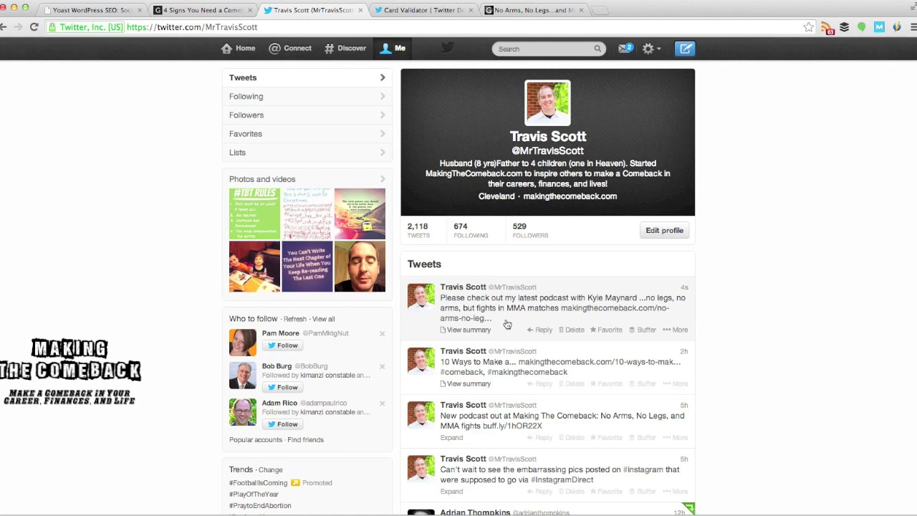
click(470, 330)
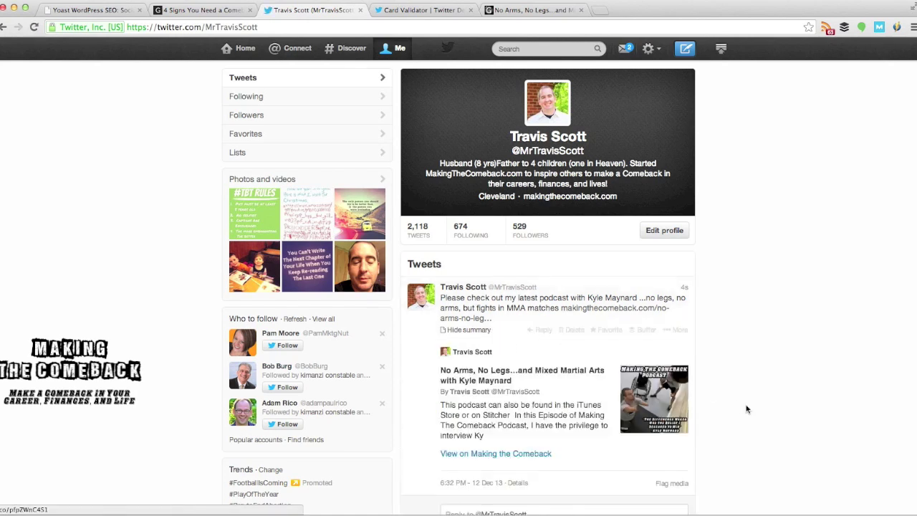
scroll(747, 409, down, 2)
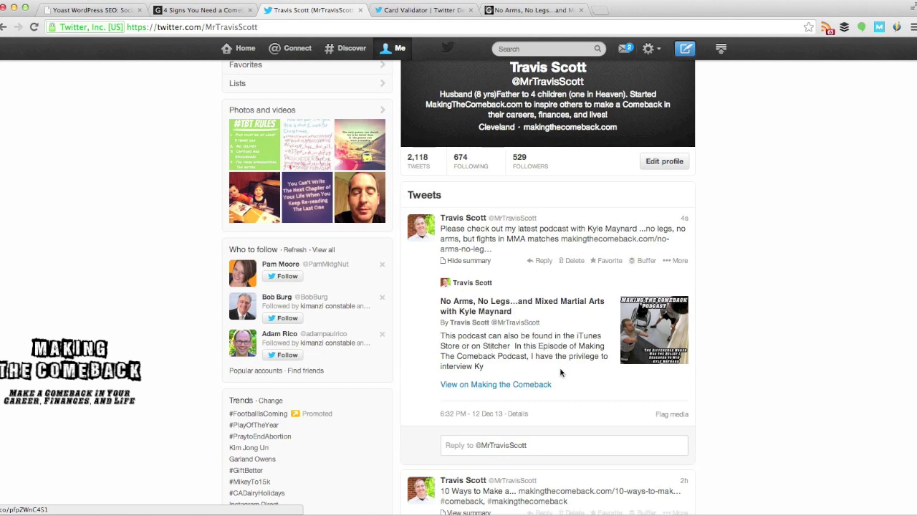
click(489, 386)
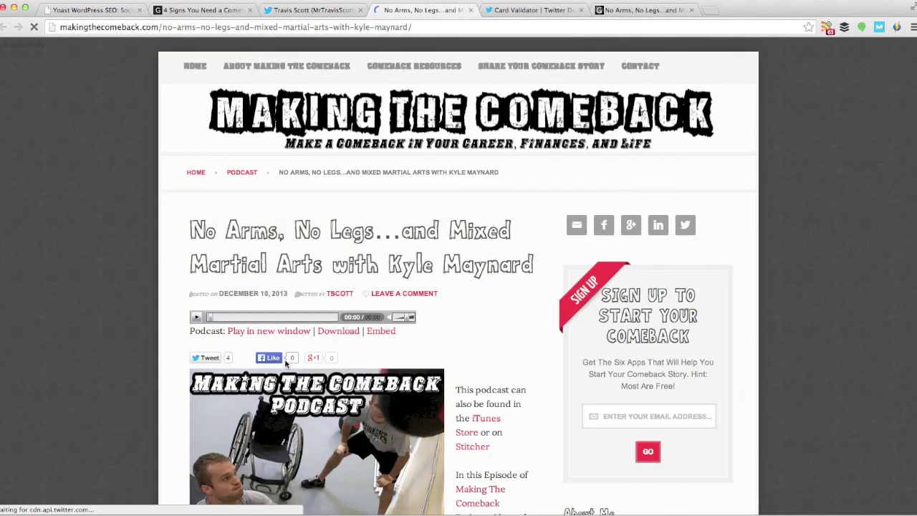
click(308, 10)
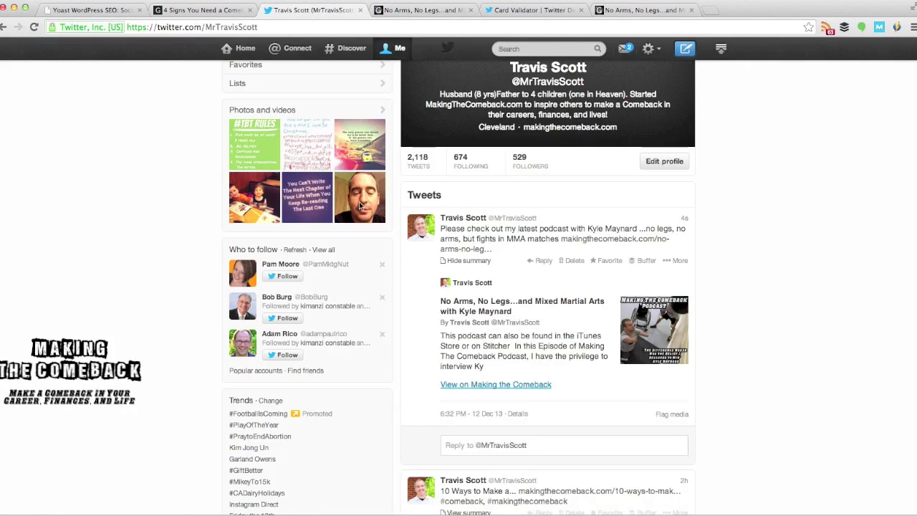